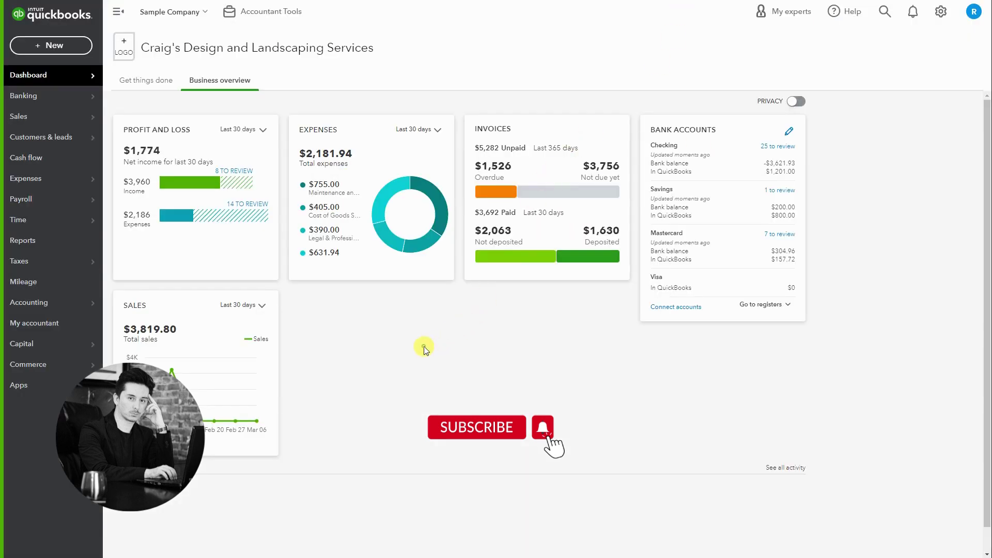
- Start a Checking bank deposit including the Cool Cars and Freeman Sporting Goods payments, totalling $2,062.52
click(72, 49)
click(439, 106)
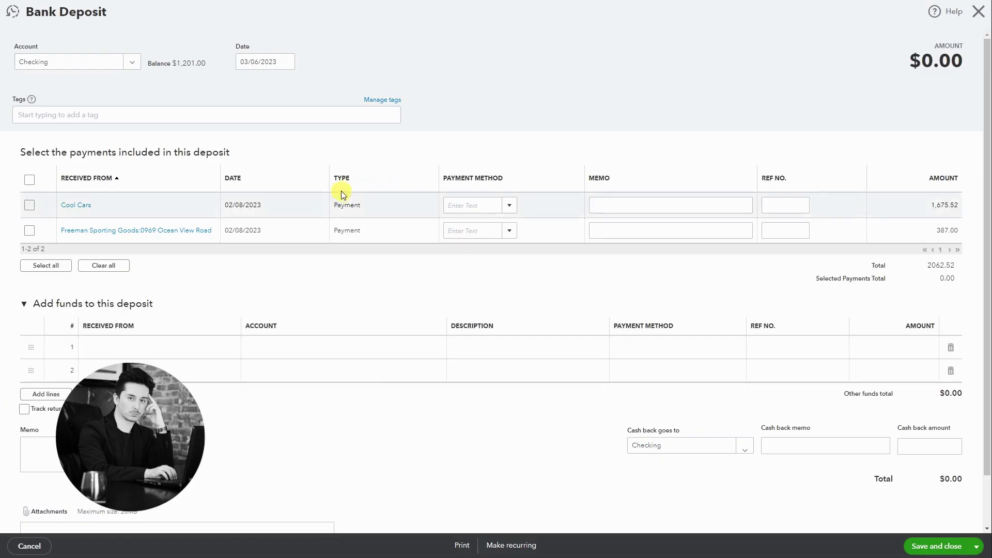
double_click(928, 61)
click(737, 86)
click(29, 205)
click(29, 231)
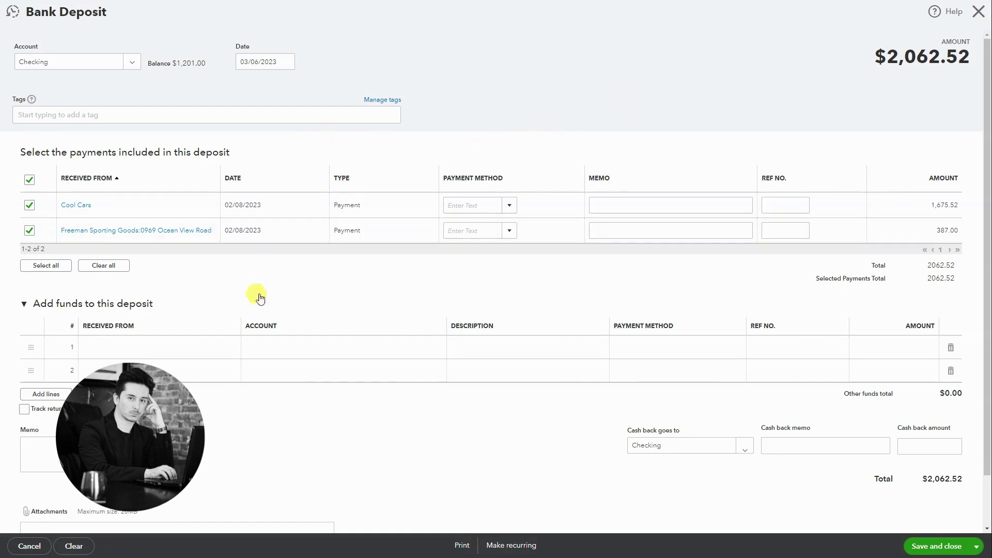
- Fill the first added-funds line with the customer, Design income account and Check payment method
click(203, 356)
click(229, 348)
click(207, 452)
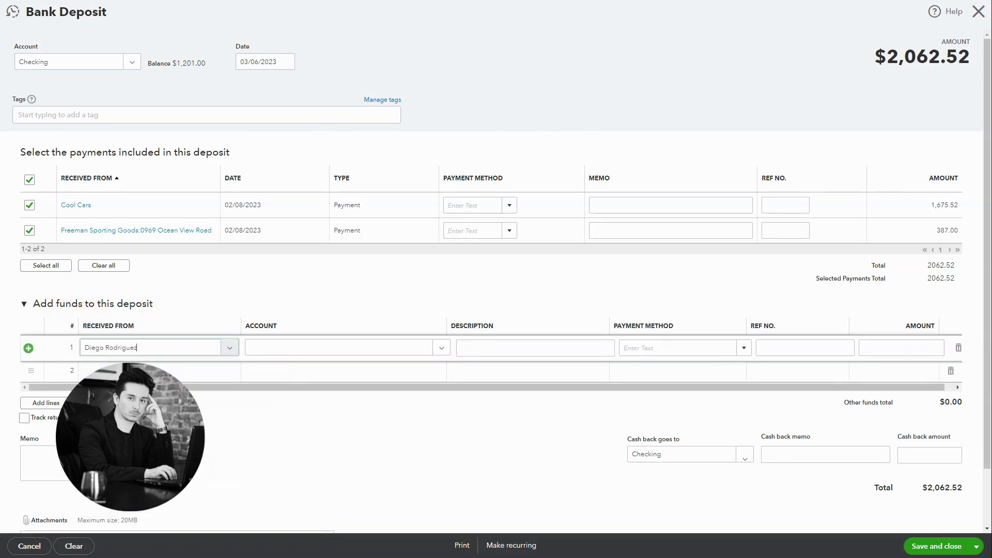
click(304, 348)
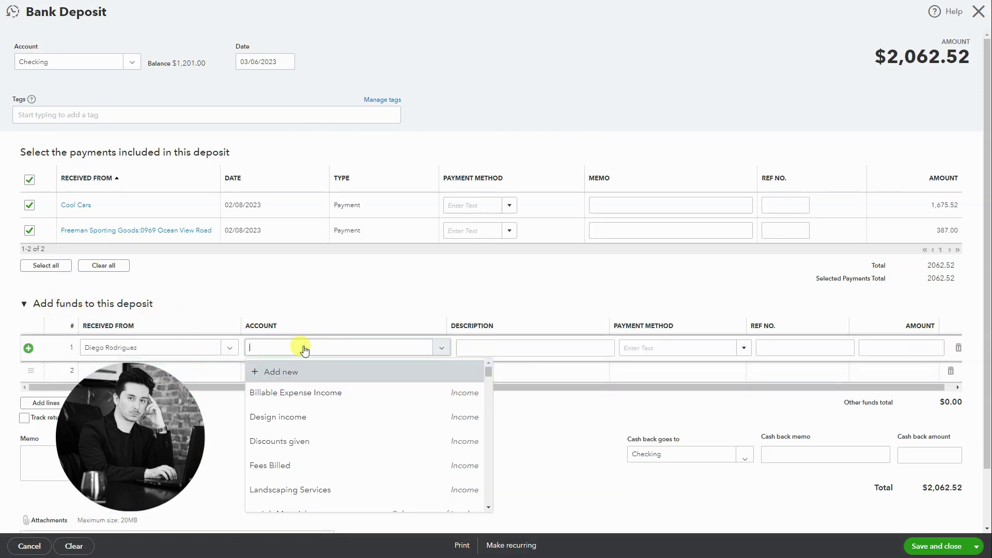
text(des)
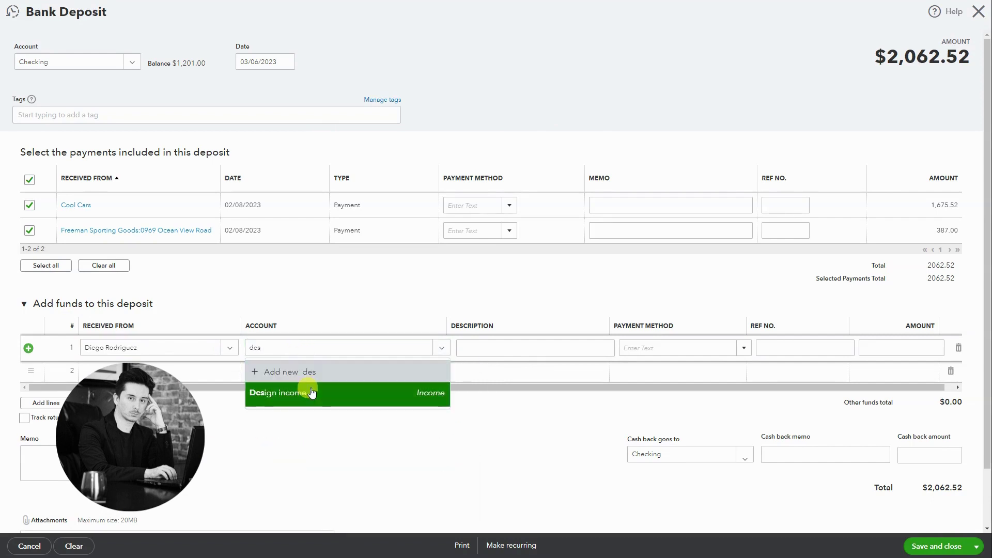
click(312, 393)
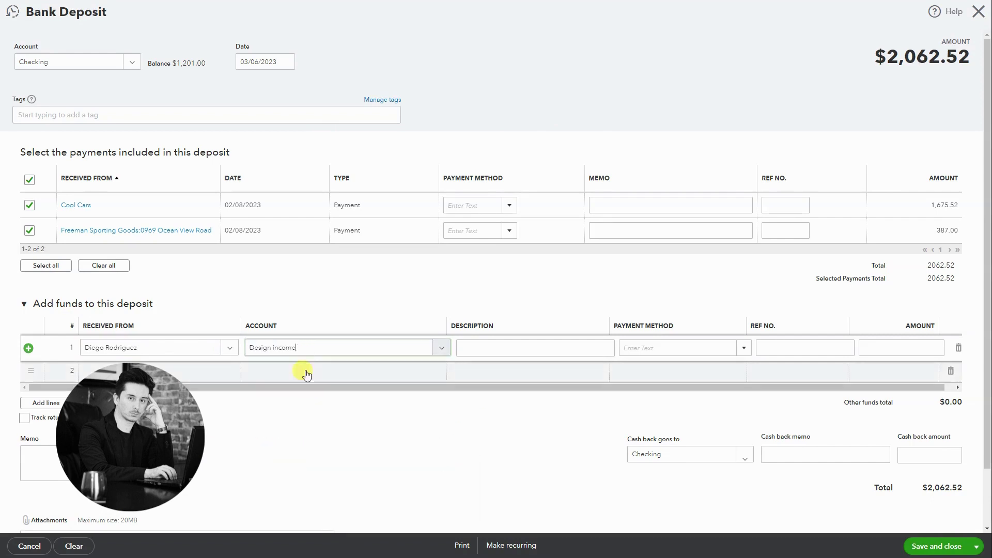
click(471, 347)
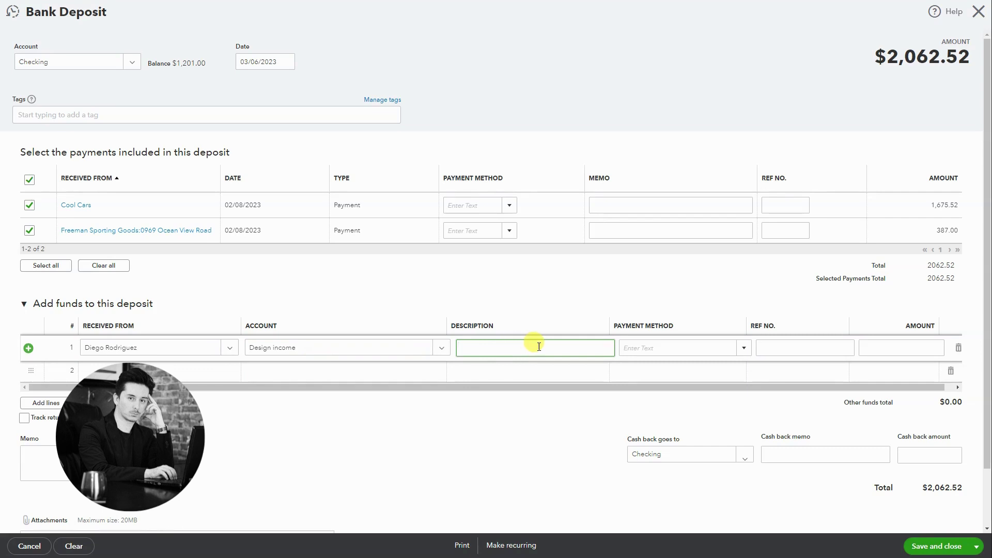
click(714, 352)
click(653, 417)
click(768, 348)
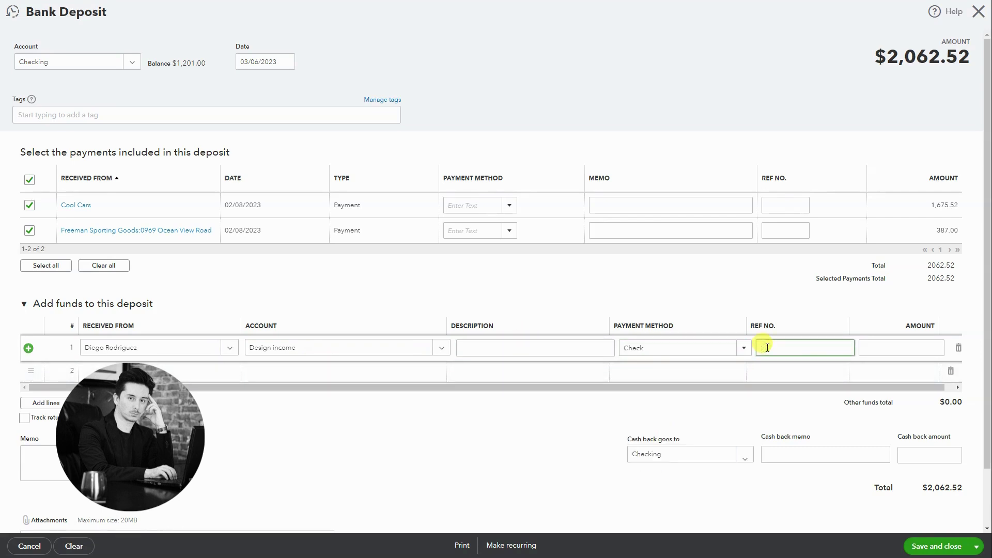
click(873, 348)
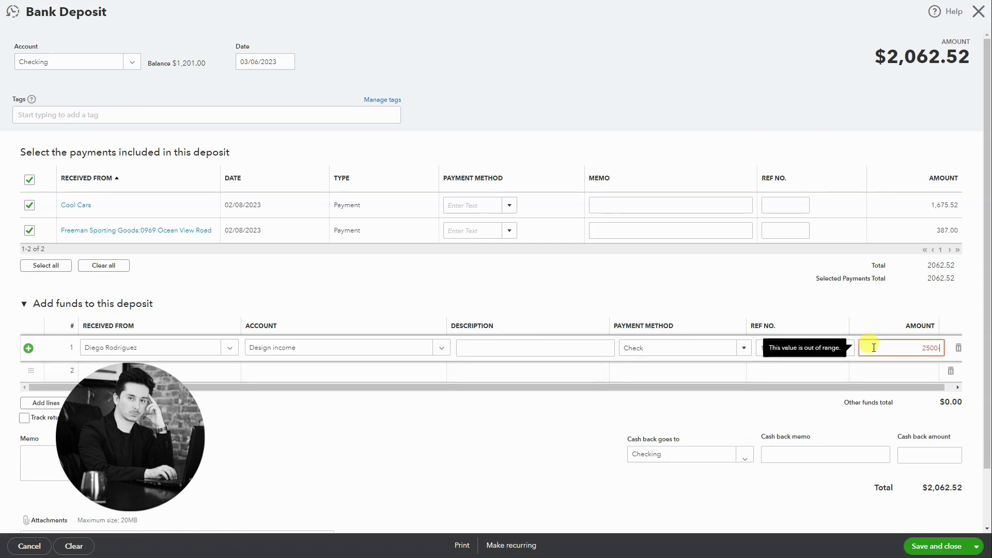
- Enter 2500-2062.52 as the line amount (437.48) and save the $2,500.00 deposit
text(2500-2062)
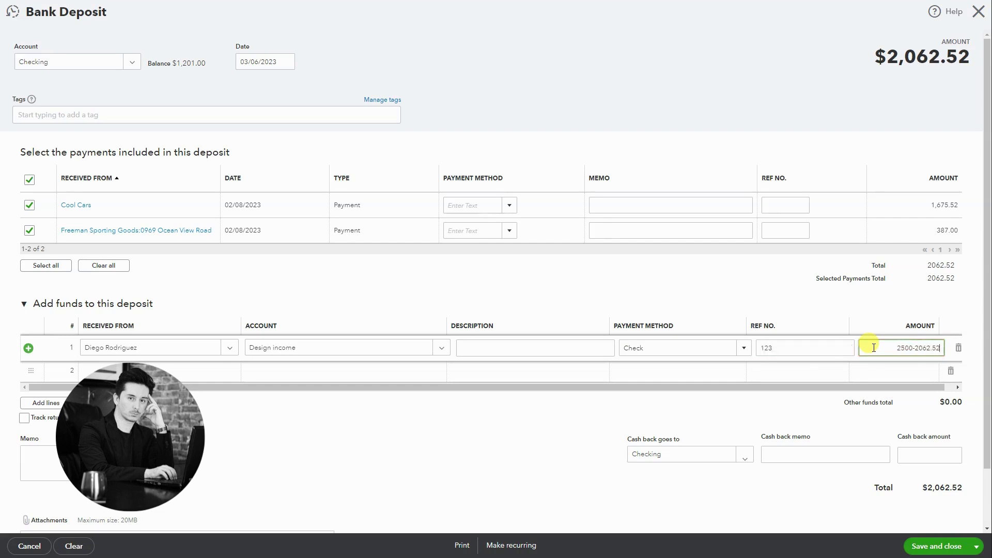
text(.52)
click(571, 416)
click(869, 351)
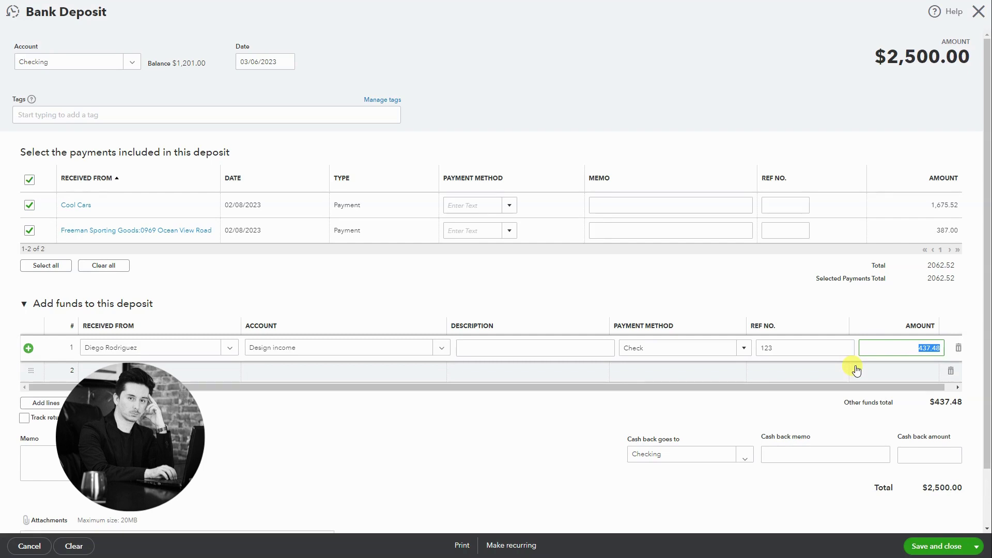
click(565, 424)
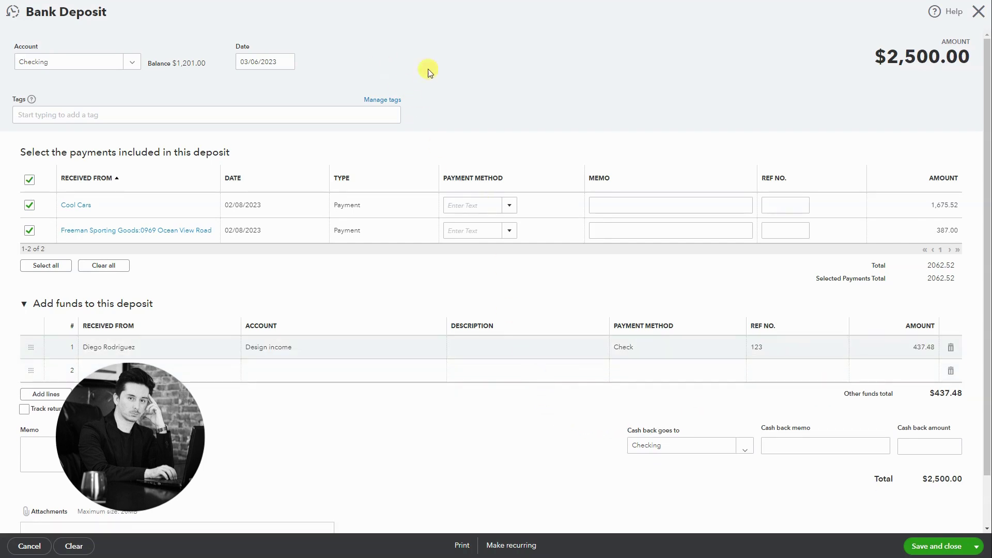
drag(885, 54, 960, 58)
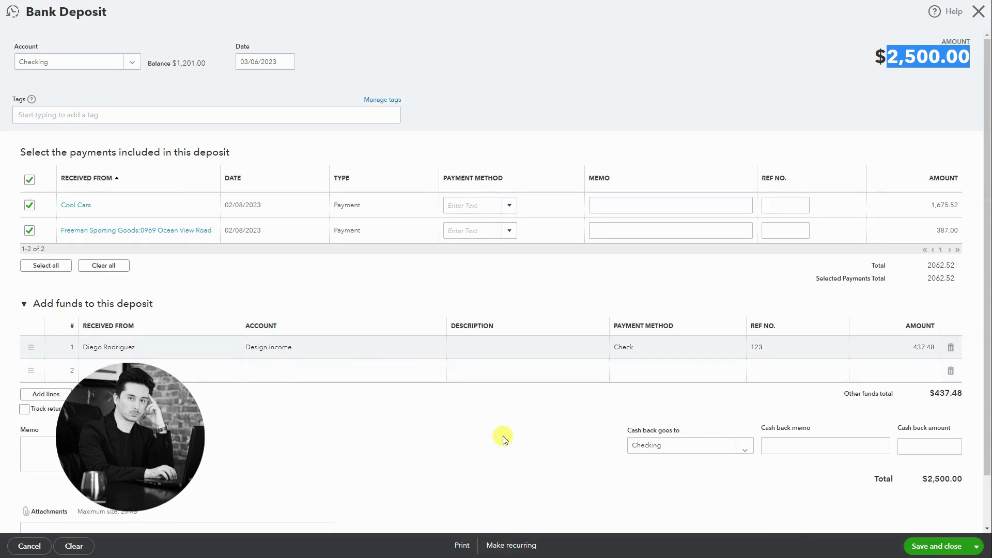
click(926, 546)
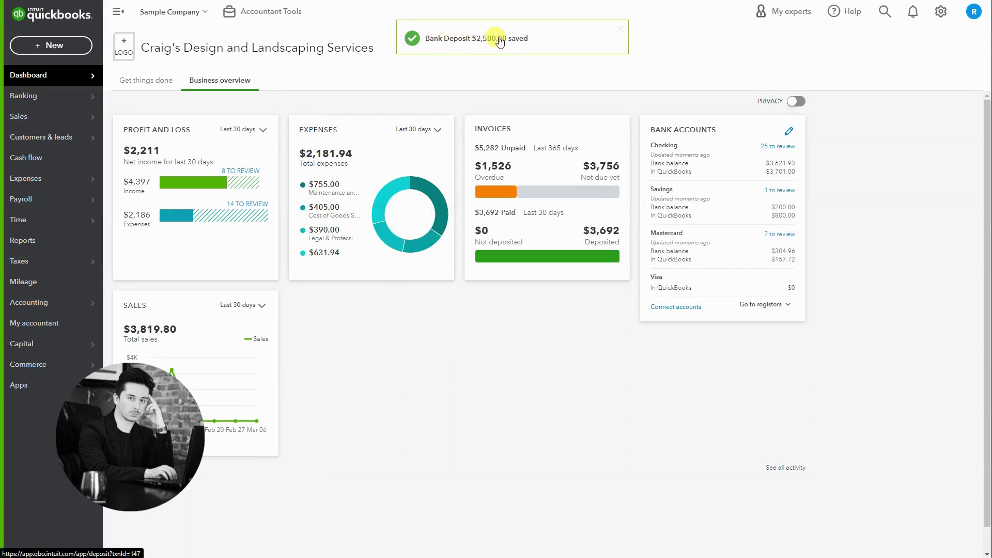
- Start a new expense with the customer as payee and Check as the payment method
click(79, 50)
click(172, 106)
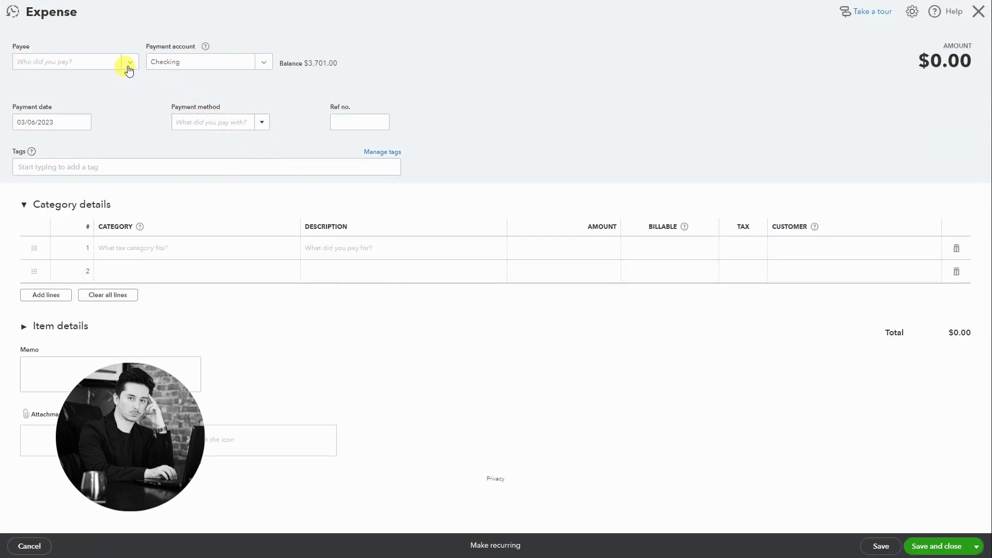
click(118, 63)
text(diego)
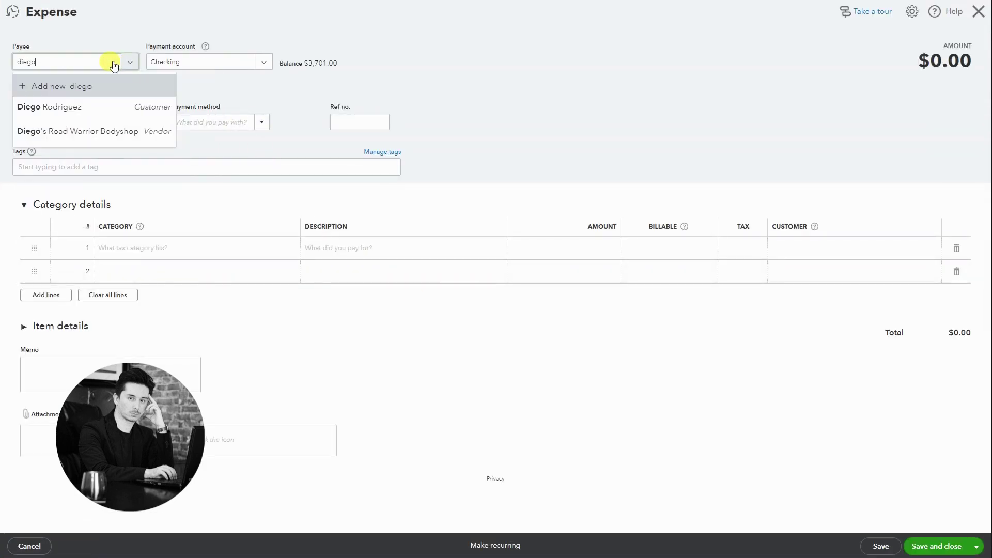
click(115, 106)
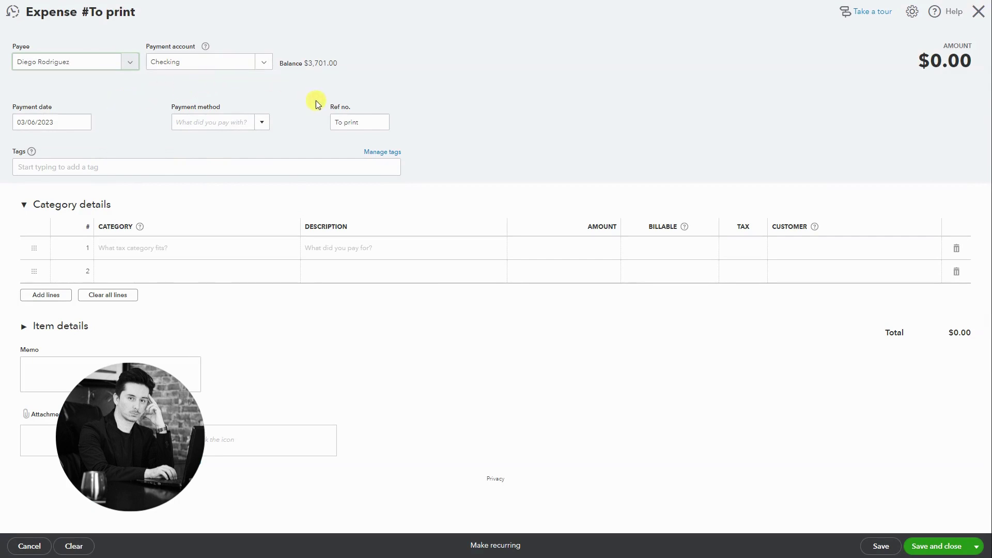
click(261, 123)
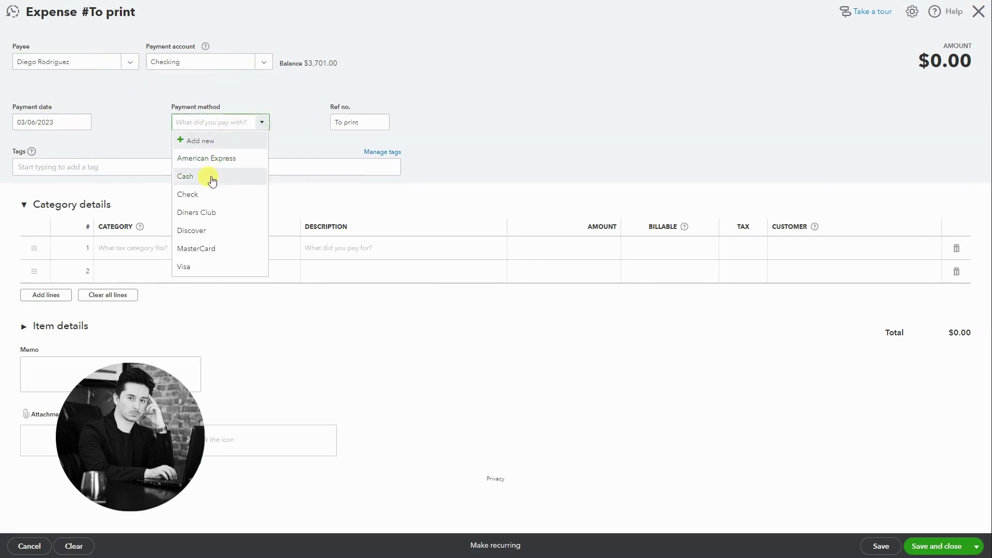
click(205, 195)
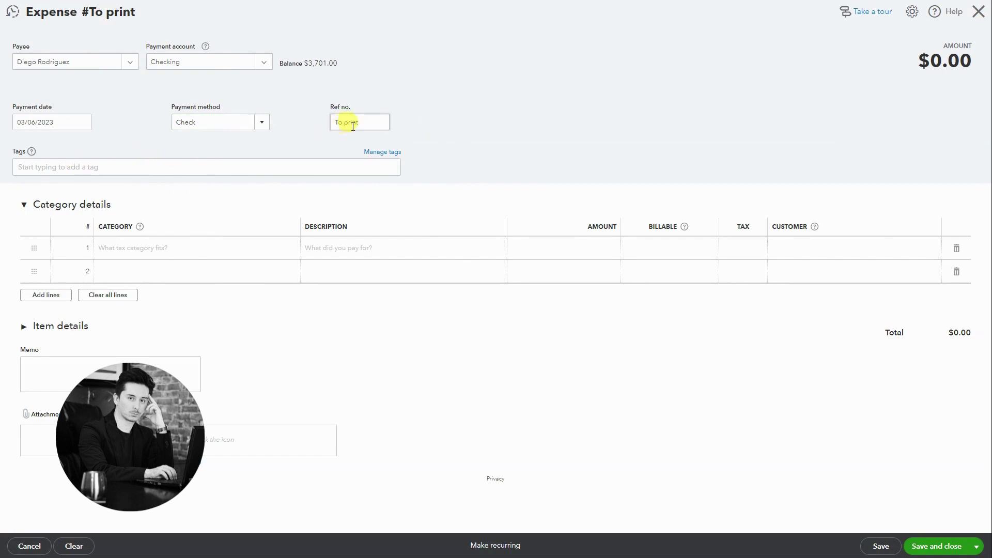
drag(333, 122, 355, 125)
- Set the first category line to Design income with an amount of 437.48
click(467, 126)
click(276, 252)
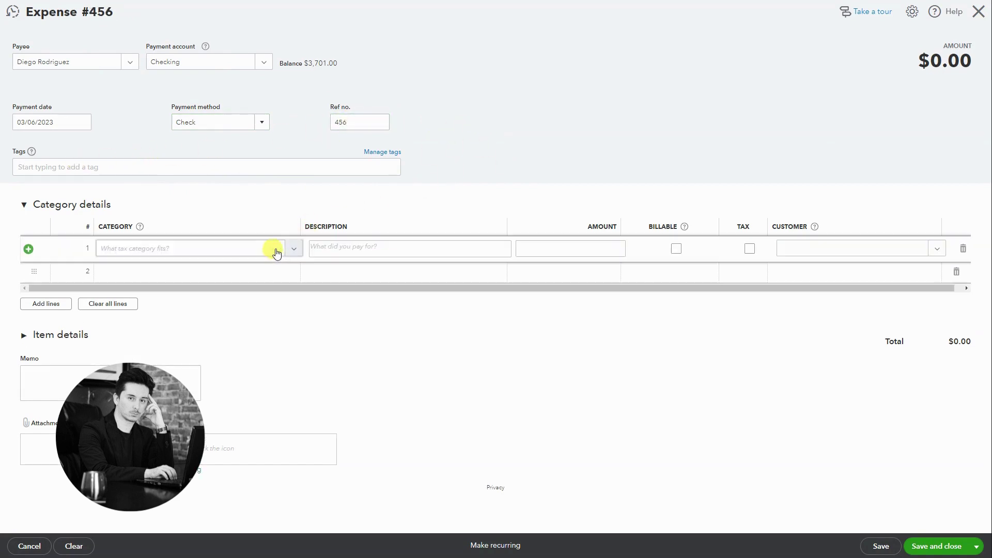
click(277, 252)
text(des)
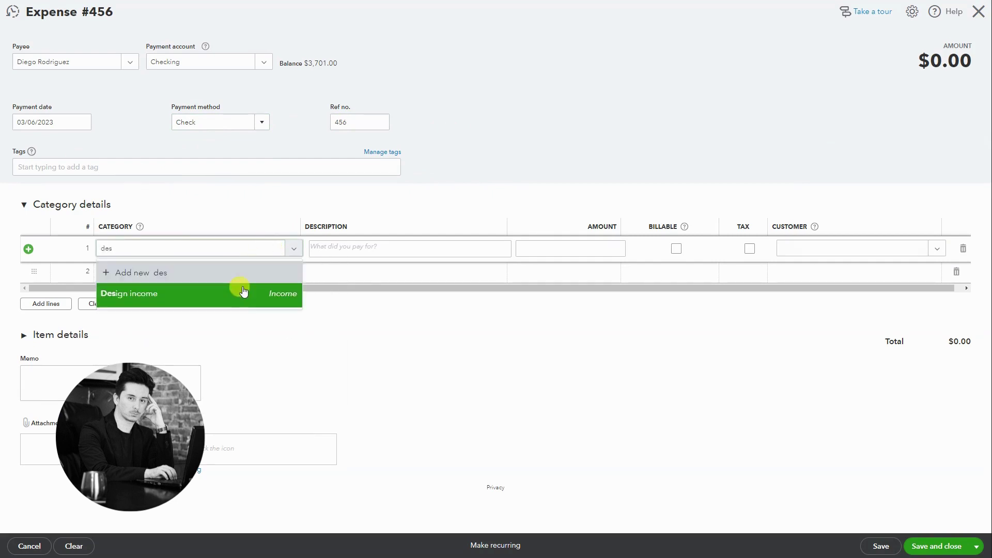
click(243, 288)
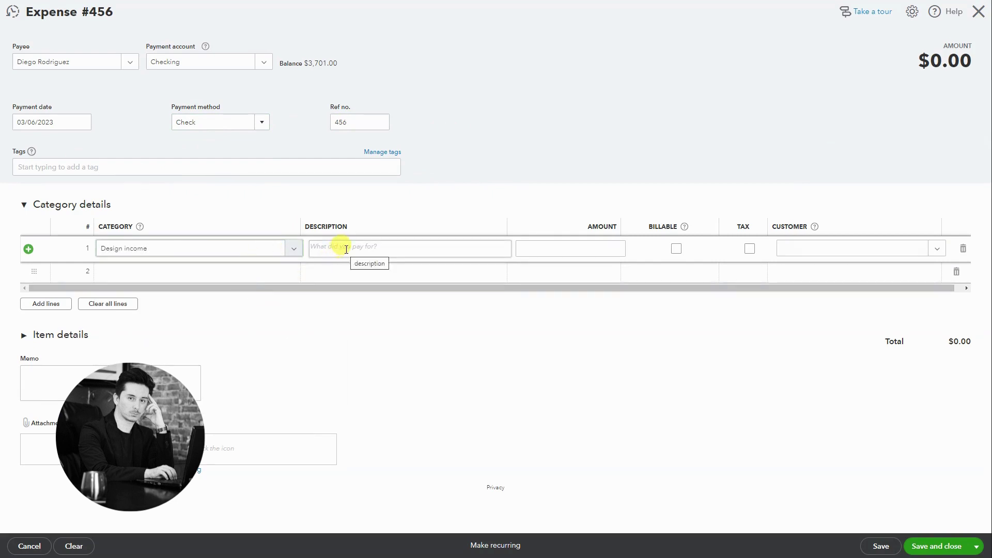
click(343, 248)
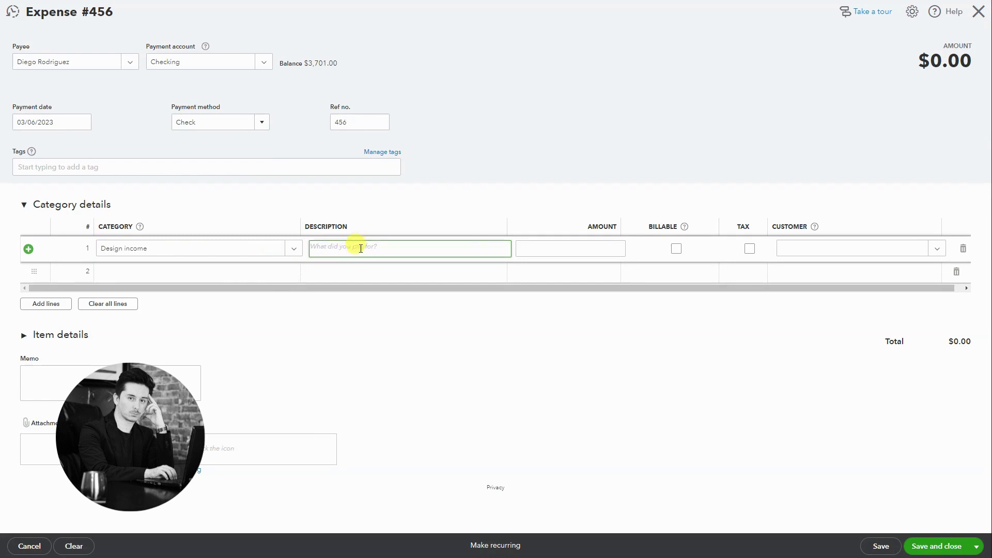
click(607, 253)
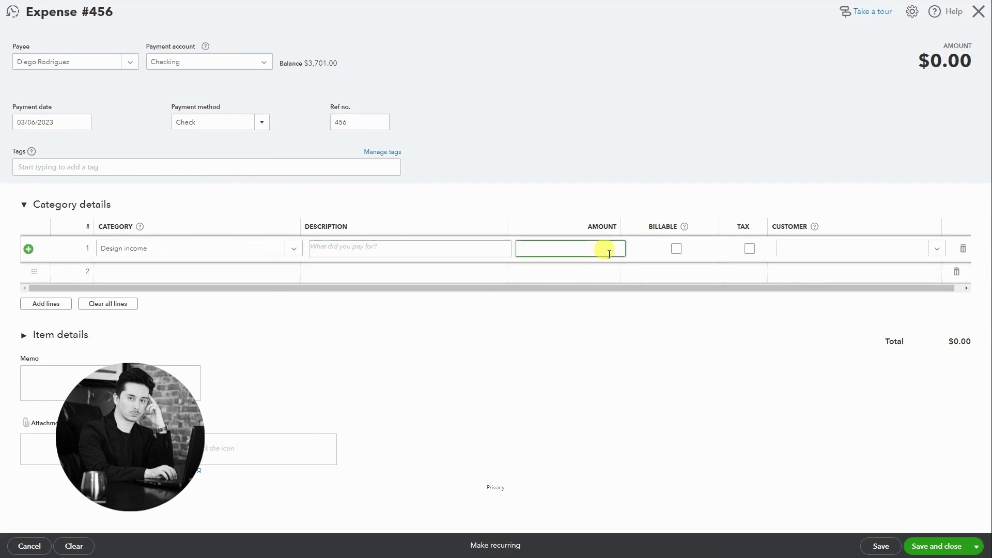
text(437.48)
click(638, 168)
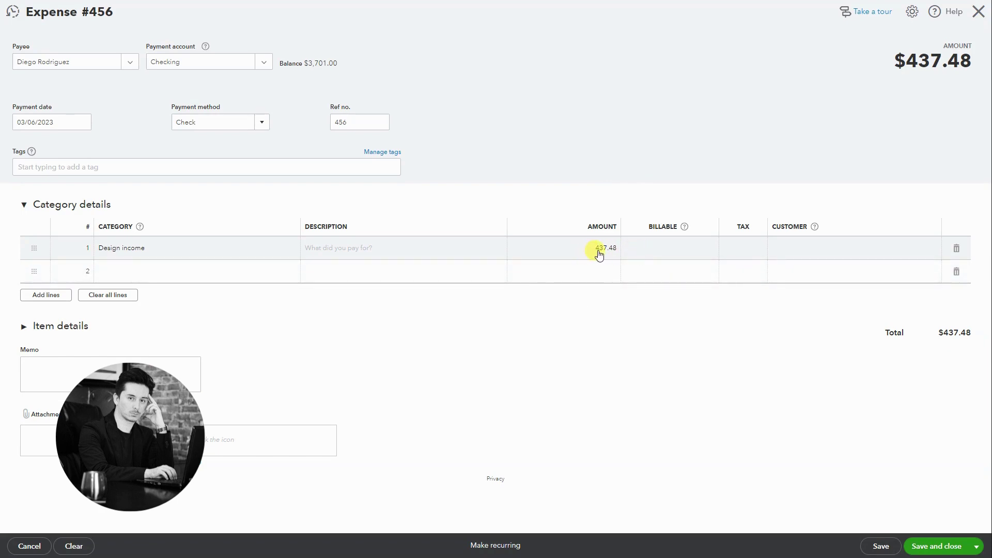
- Assign the customer to the Design income line and start a memo on the check
click(794, 251)
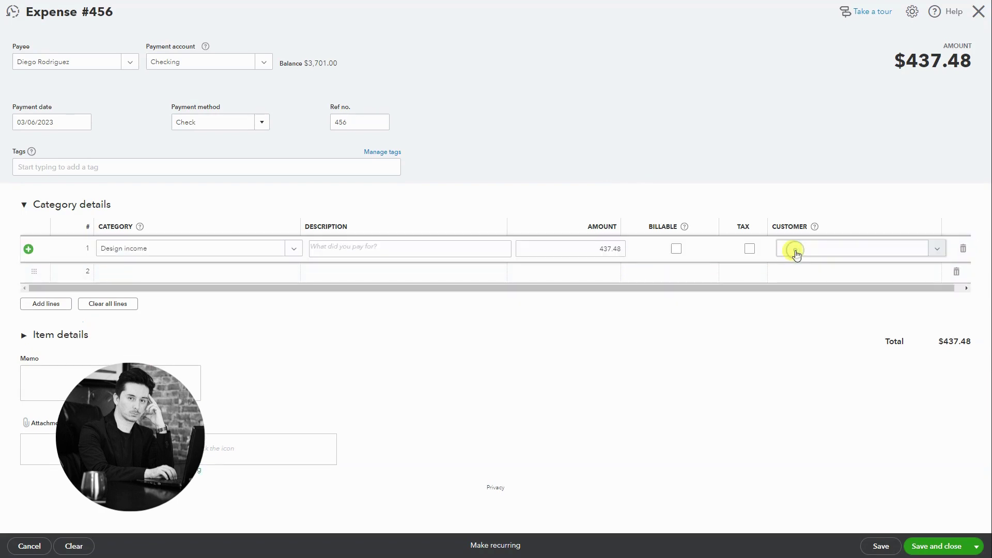
click(795, 252)
text(diego)
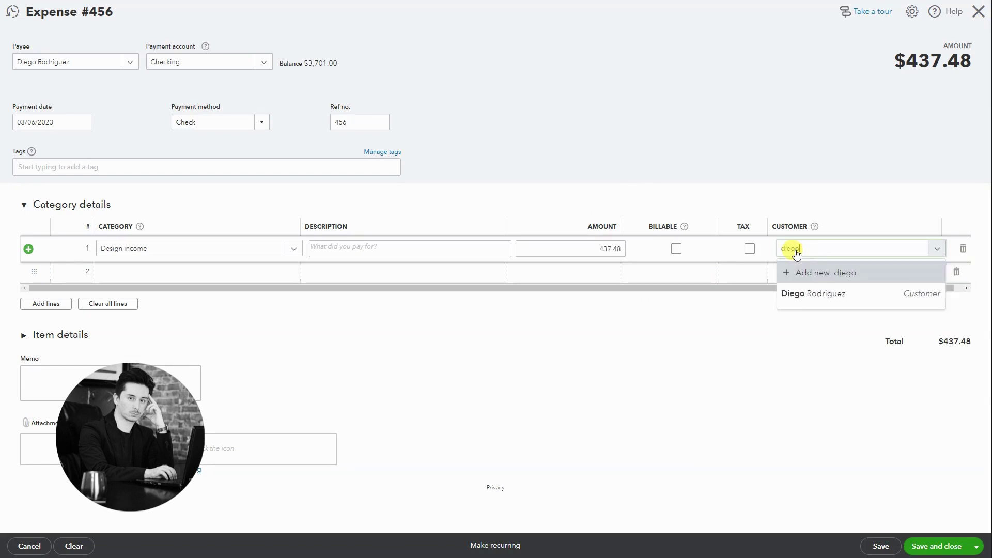
click(799, 294)
click(615, 351)
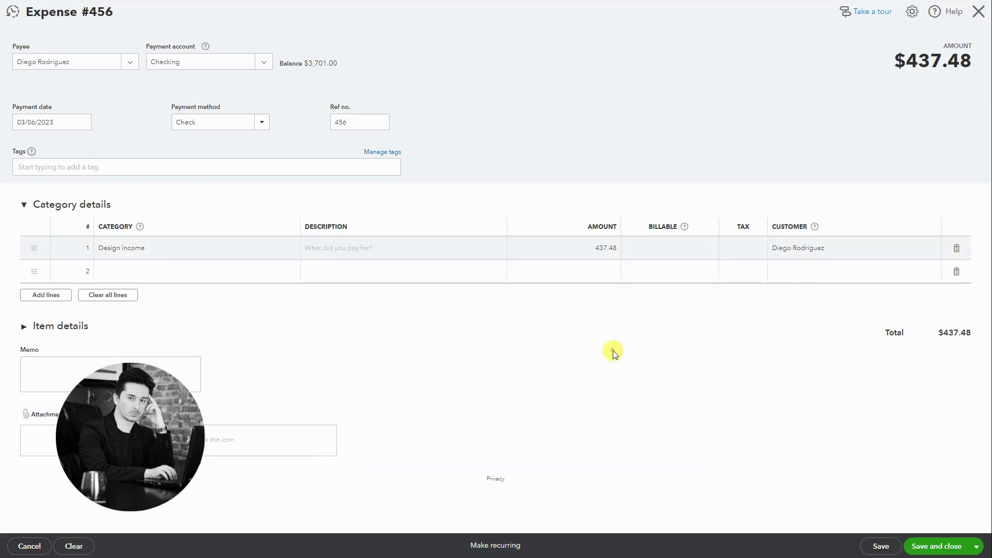
click(171, 373)
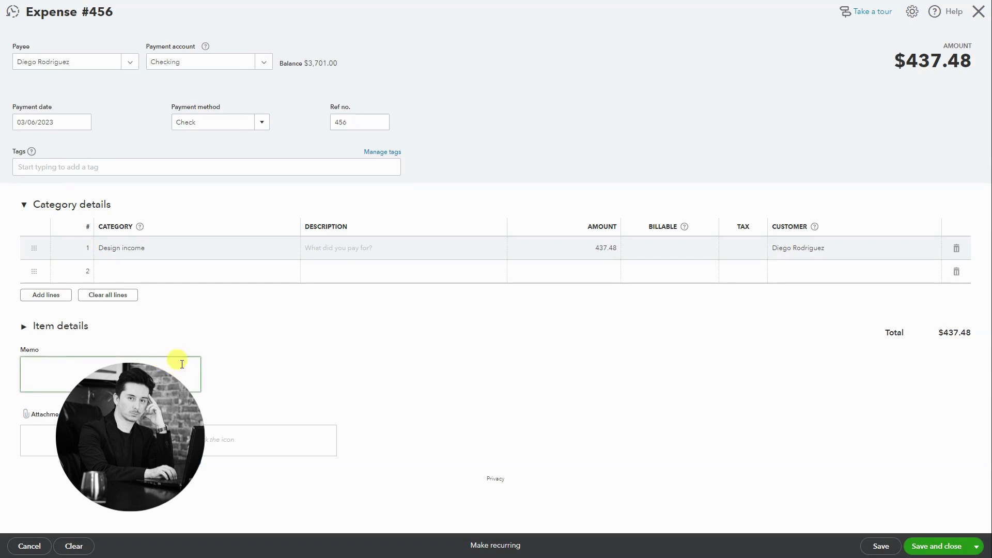
click(385, 354)
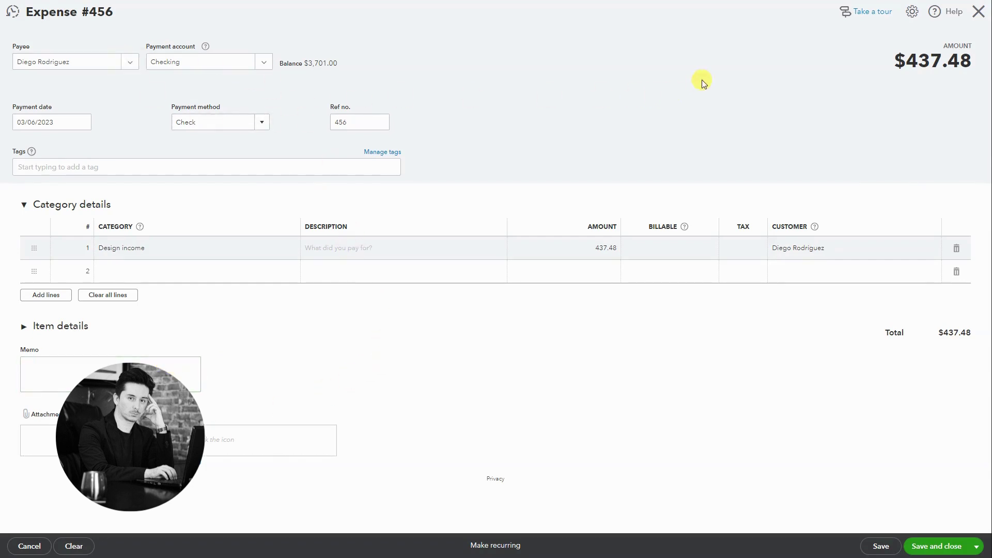
- Save check 456 and list the Profit and Loss transactions behind Design income's 2,250.00
click(923, 546)
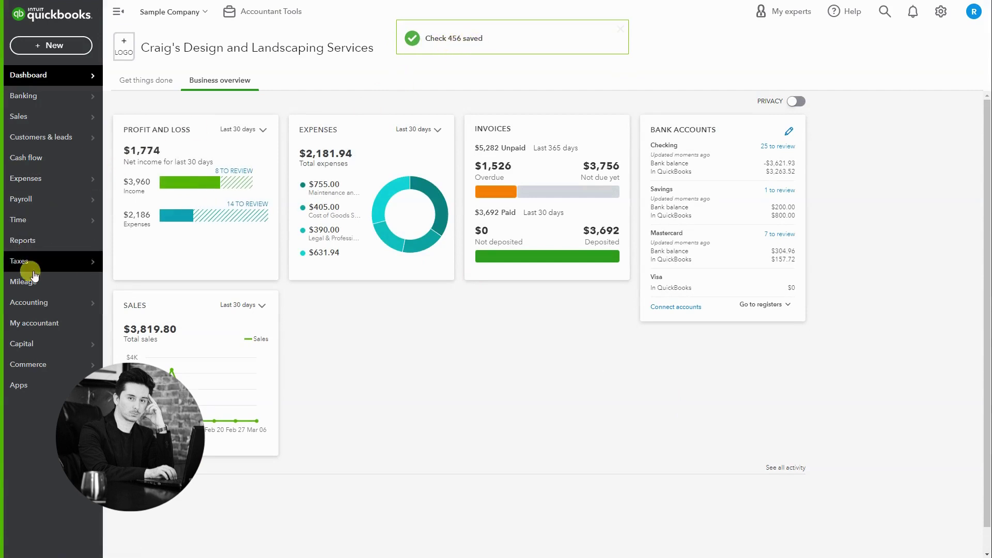
click(49, 245)
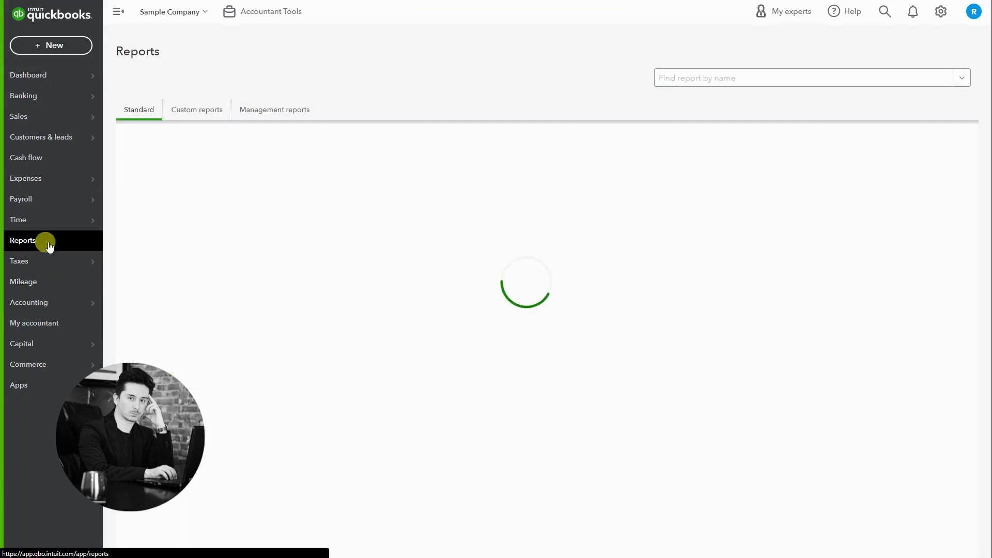
click(179, 236)
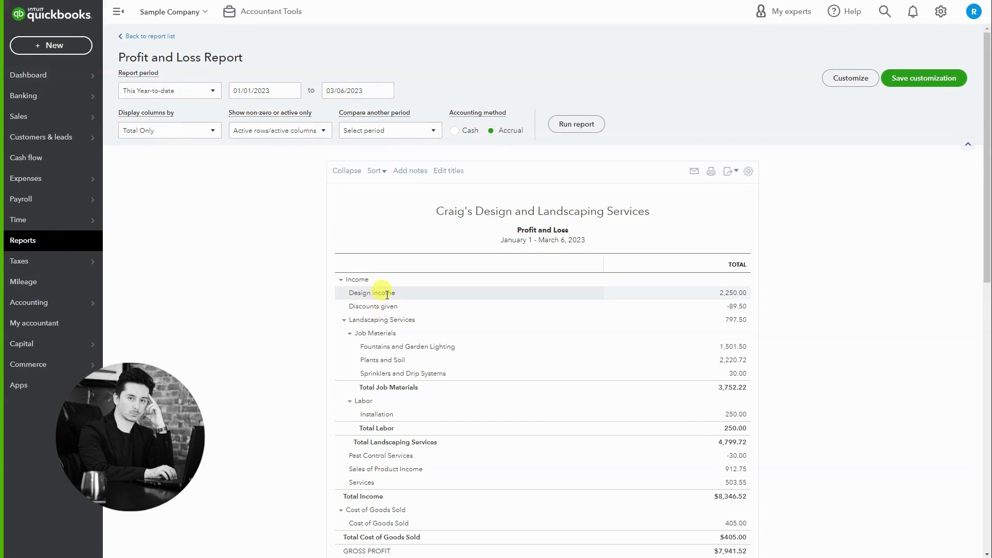
click(724, 294)
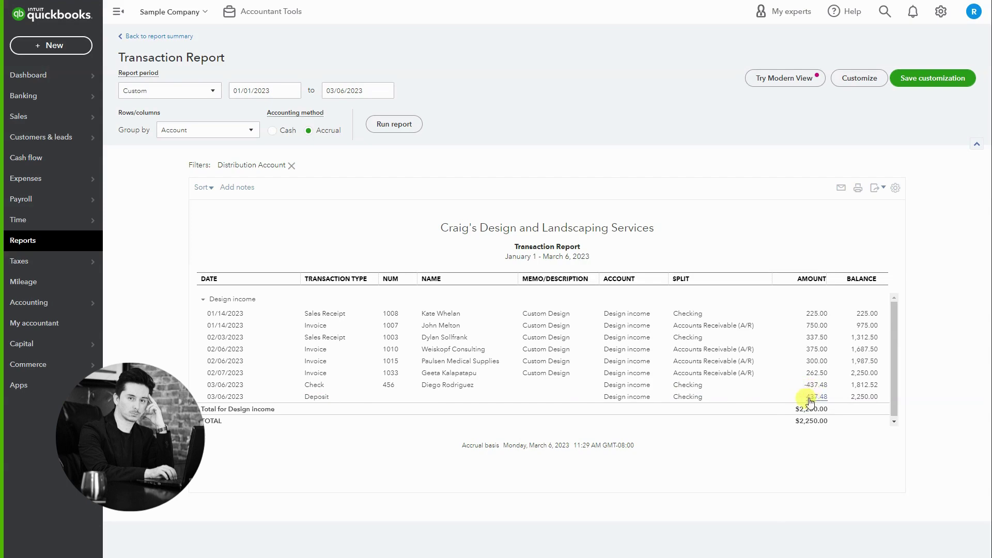
- Open the 437.48 deposit, confirm its 2,500.00 total, and save it again
click(639, 399)
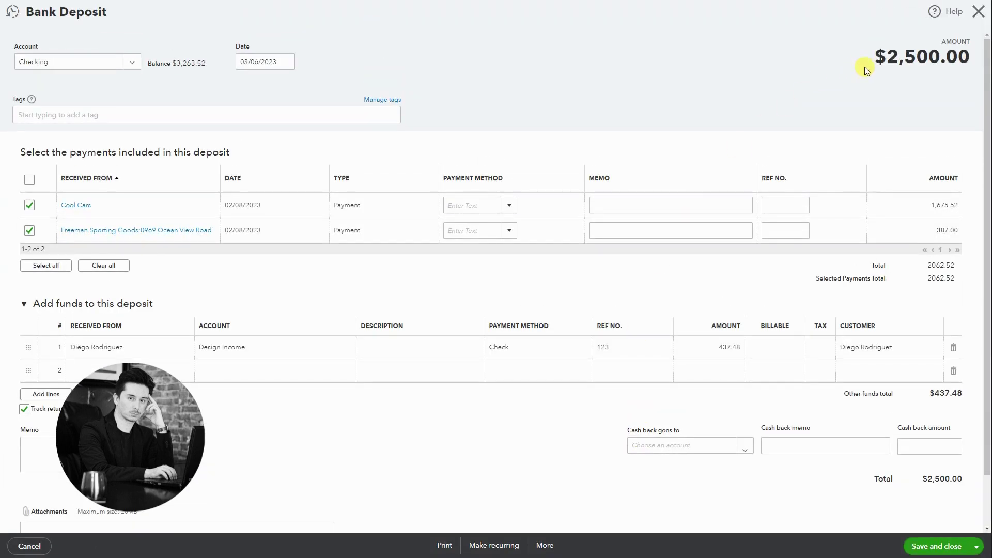
double_click(898, 55)
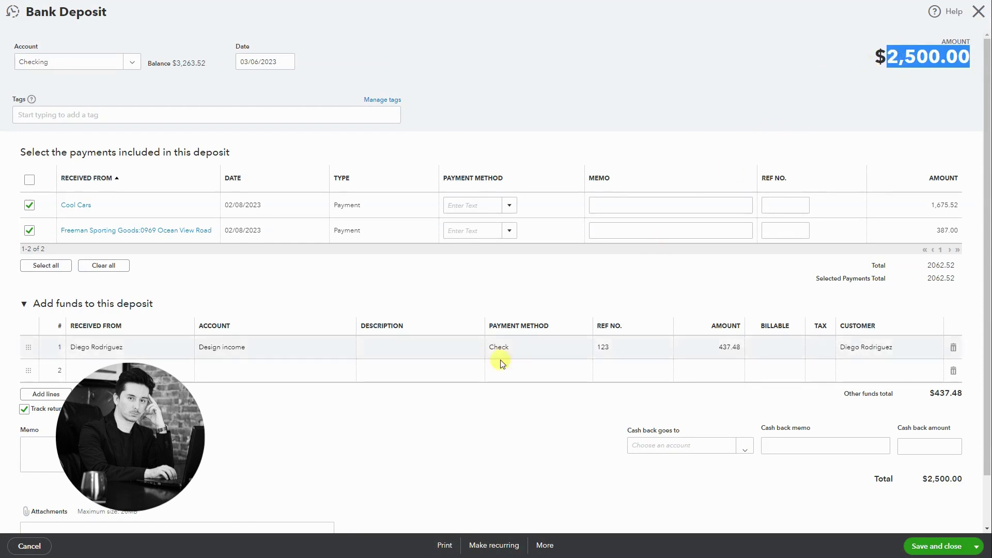
click(912, 545)
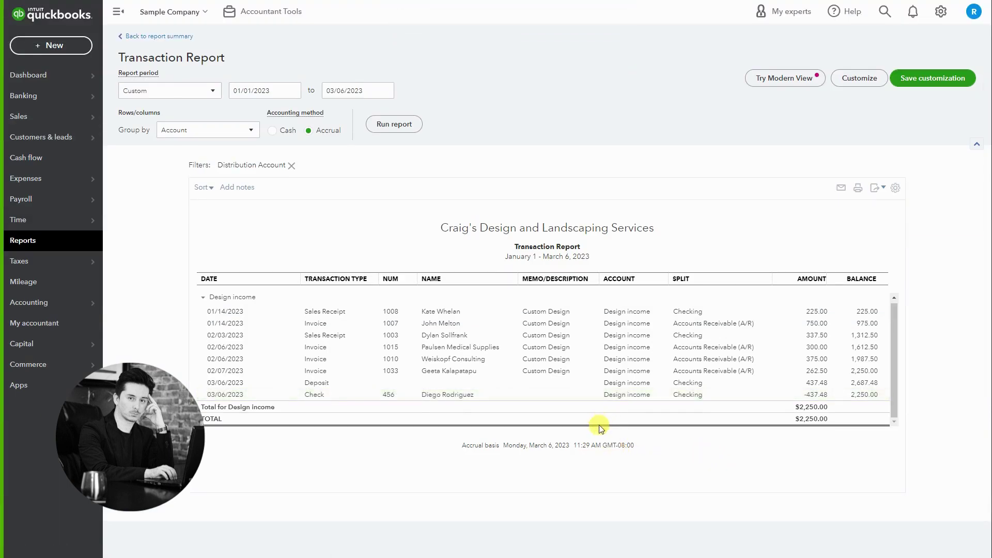
click(61, 85)
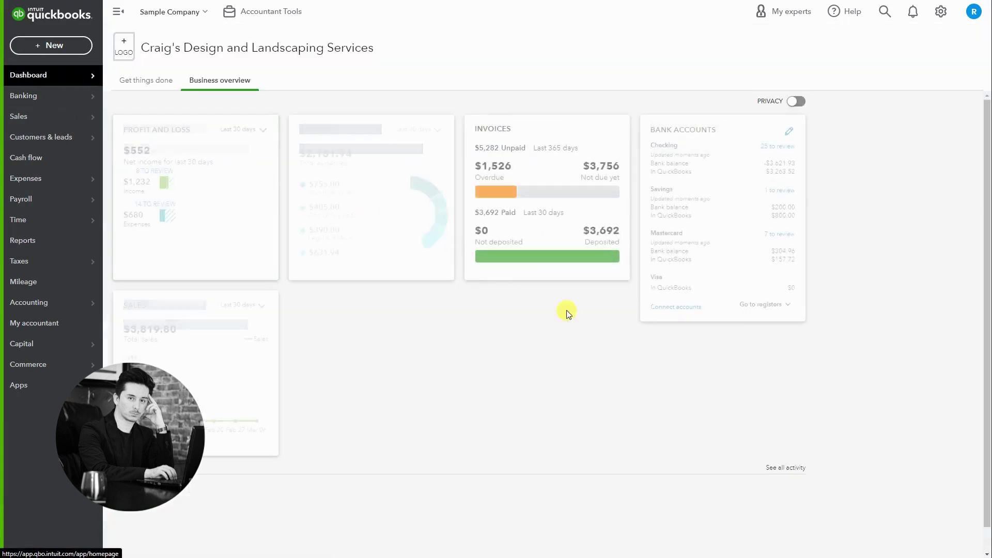